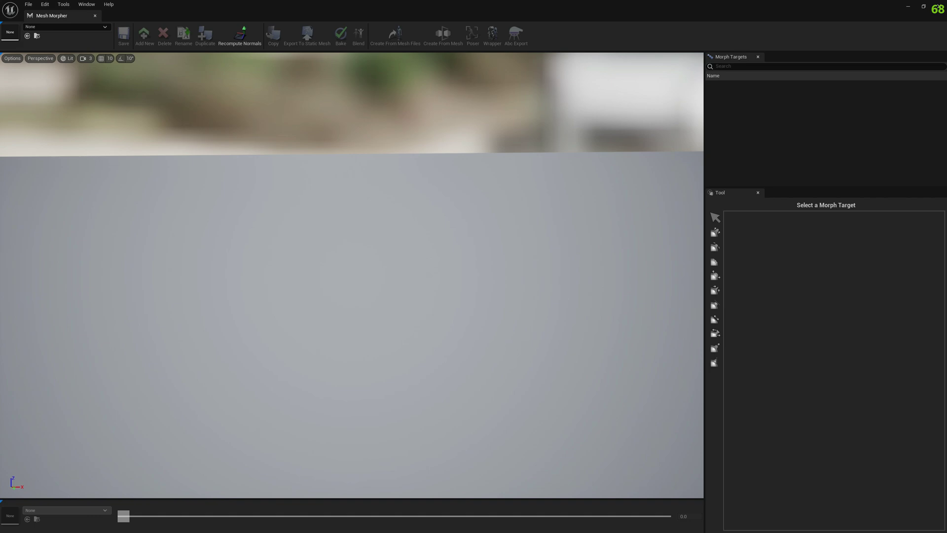
Load the m_tal_nrw_body skeletal mesh into the Mesh Morpher editor
click(66, 27)
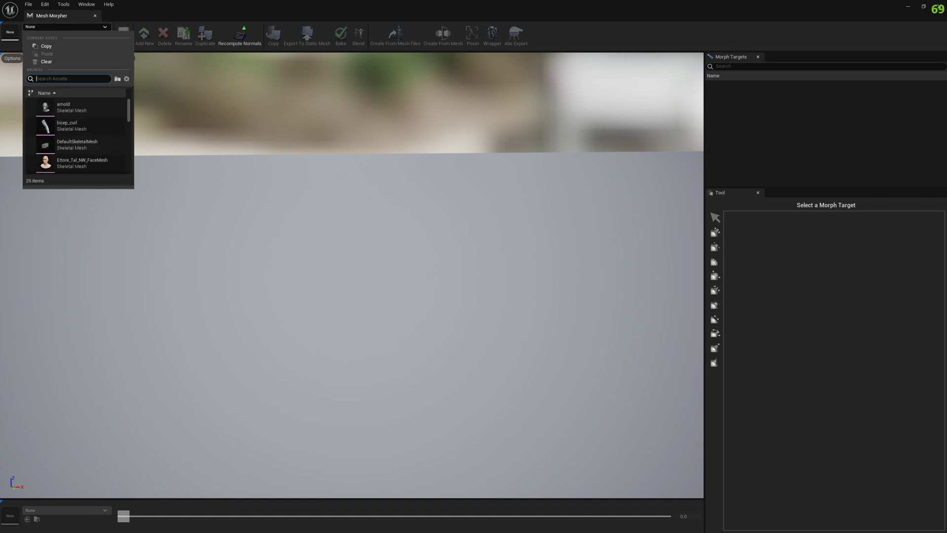
text(ett)
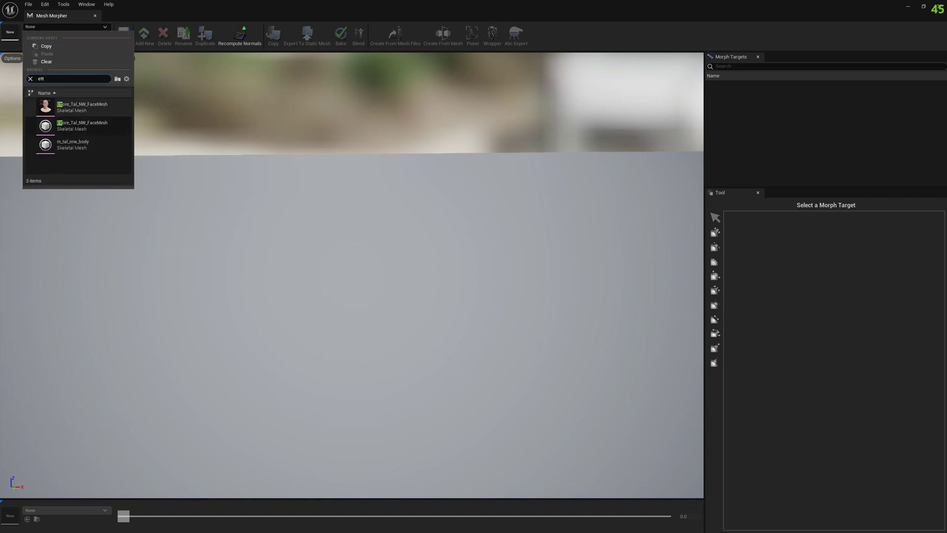
click(80, 145)
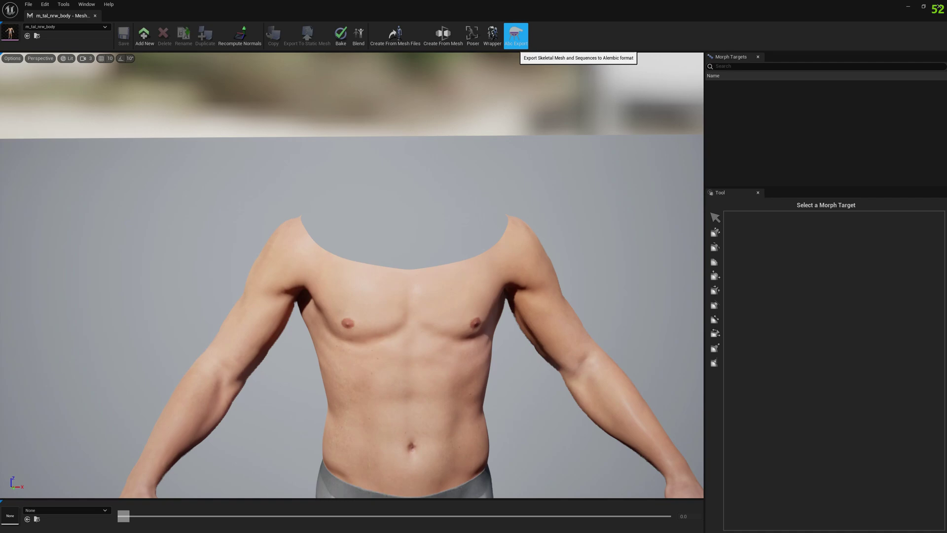
Start an Alembic export of the body mesh and assign the warewolf1 animation sequence to it
click(516, 36)
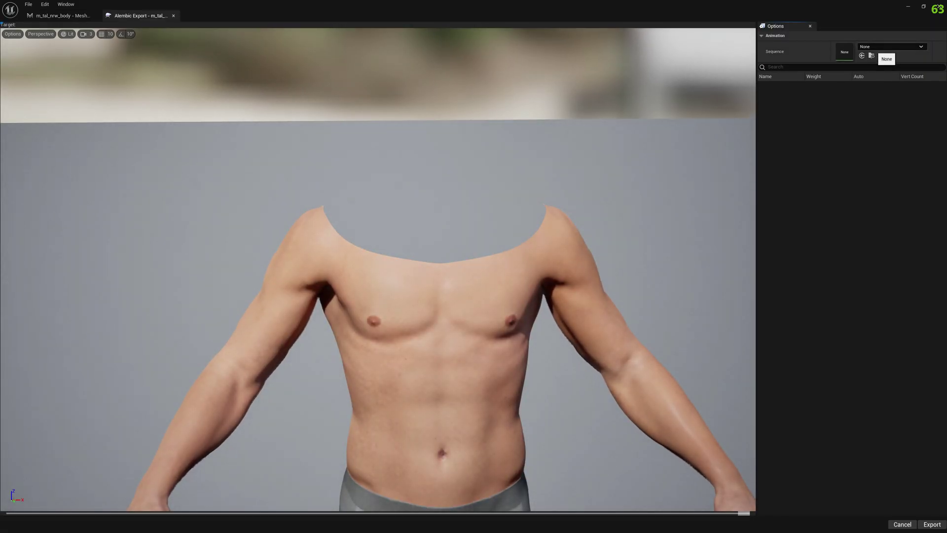
click(892, 47)
text(ware)
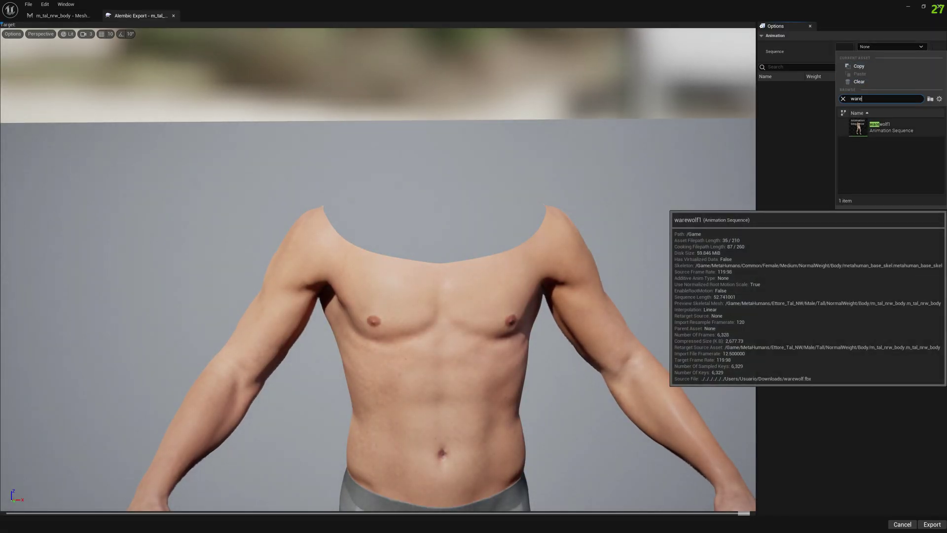
click(883, 128)
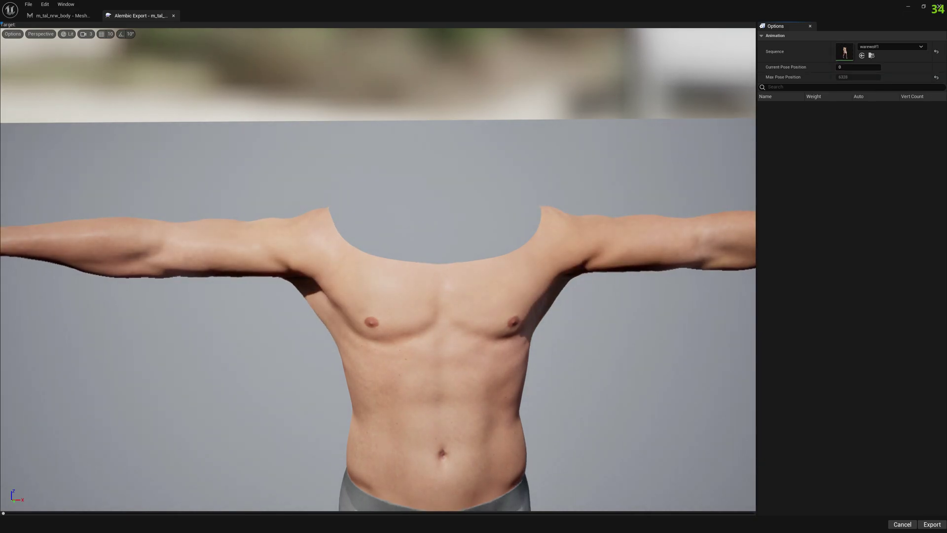
right_drag(378, 270, 365, 292)
key(s)
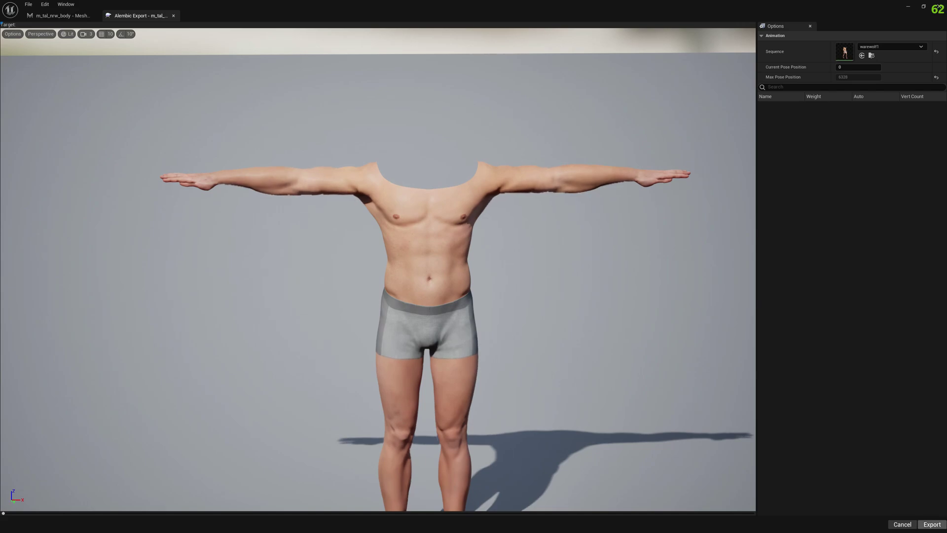
Export the animated body to the MetaHumanBeast Files folder as an ABC file named exportabc1
click(932, 524)
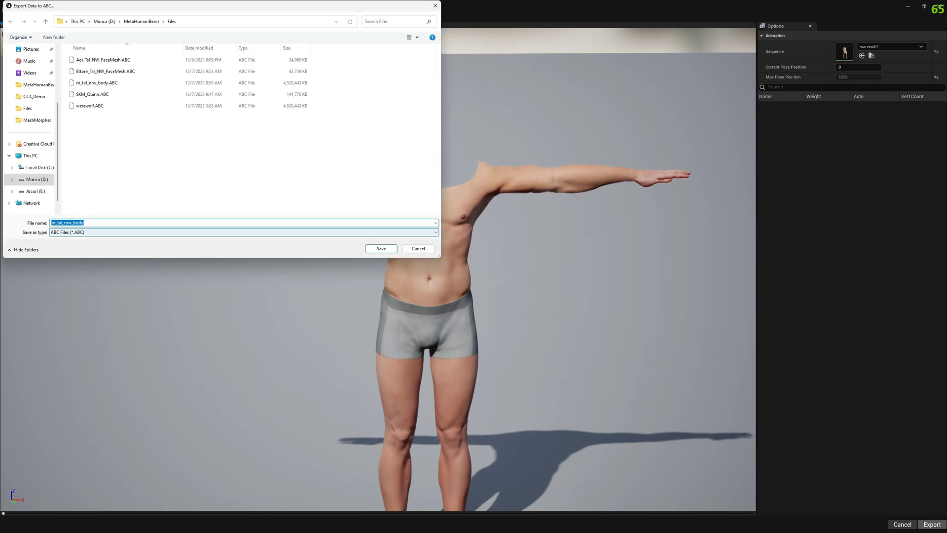
text(exportabc1)
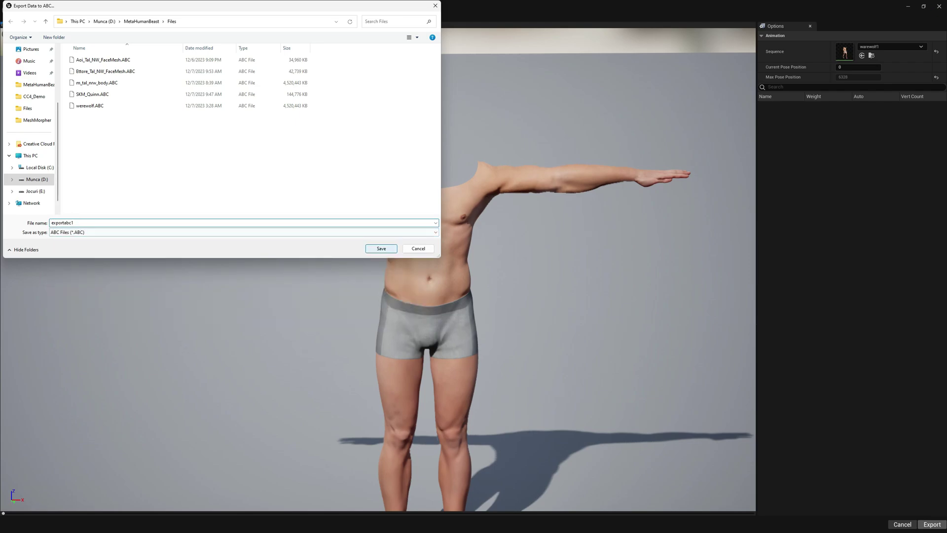
key(Return)
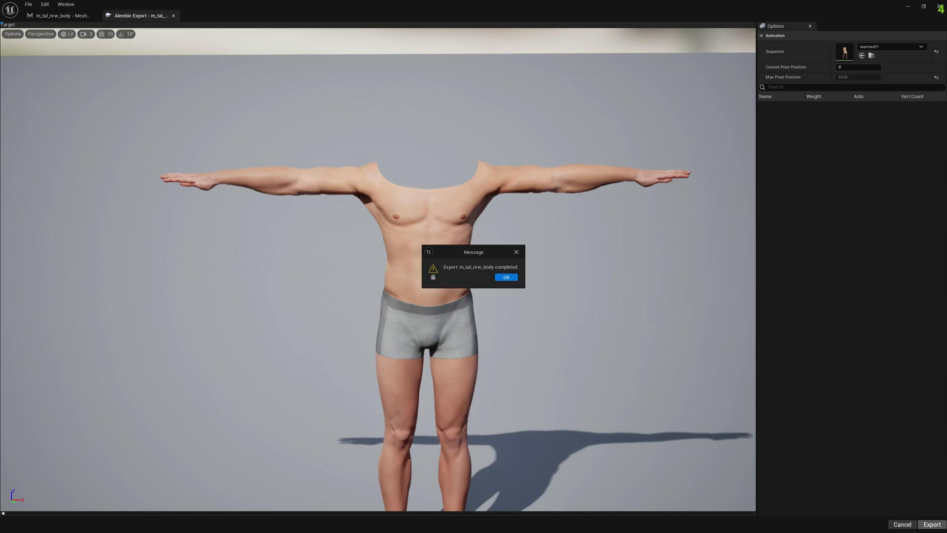
key(Return)
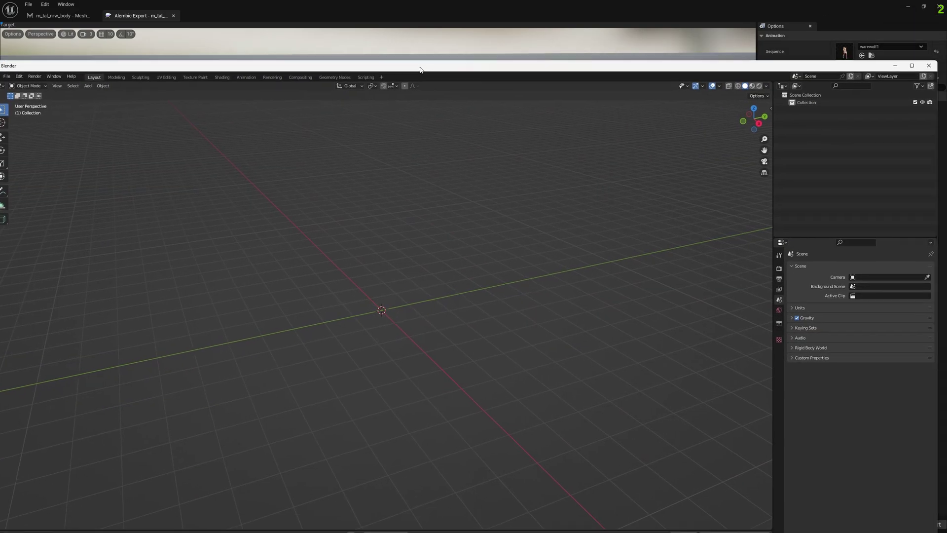
Switch to Blender and import exportabc1.ABC from the MetaHumanBeast Files folder as Alembic
click(6, 14)
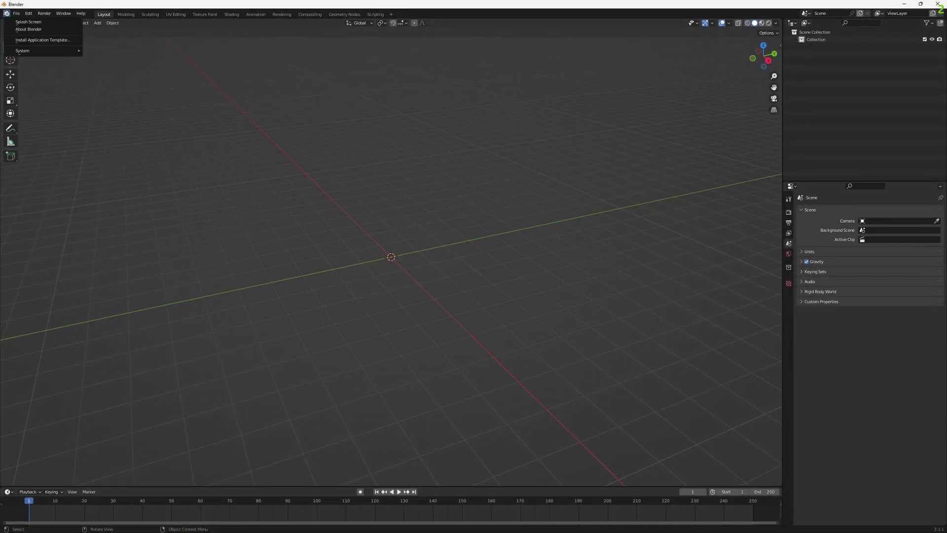
mouse_move(16, 14)
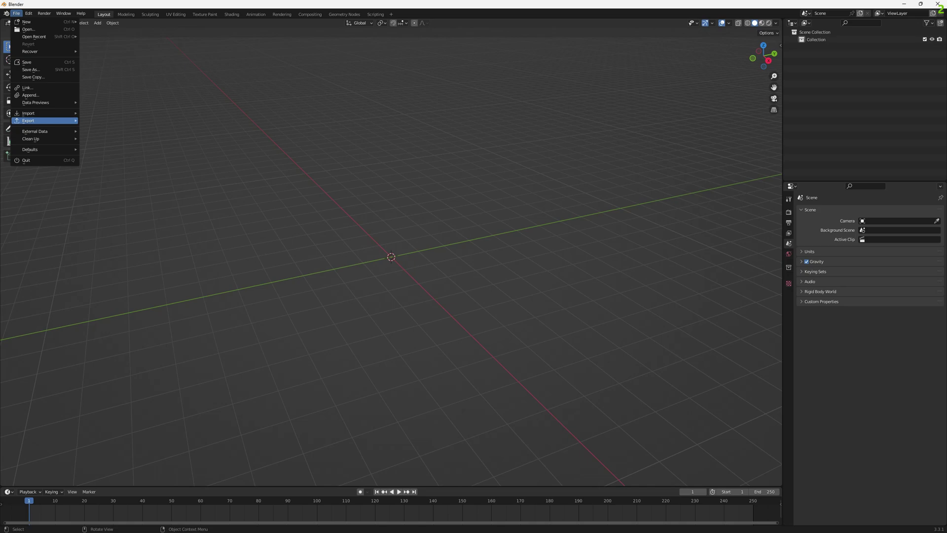
mouse_move(28, 113)
click(104, 120)
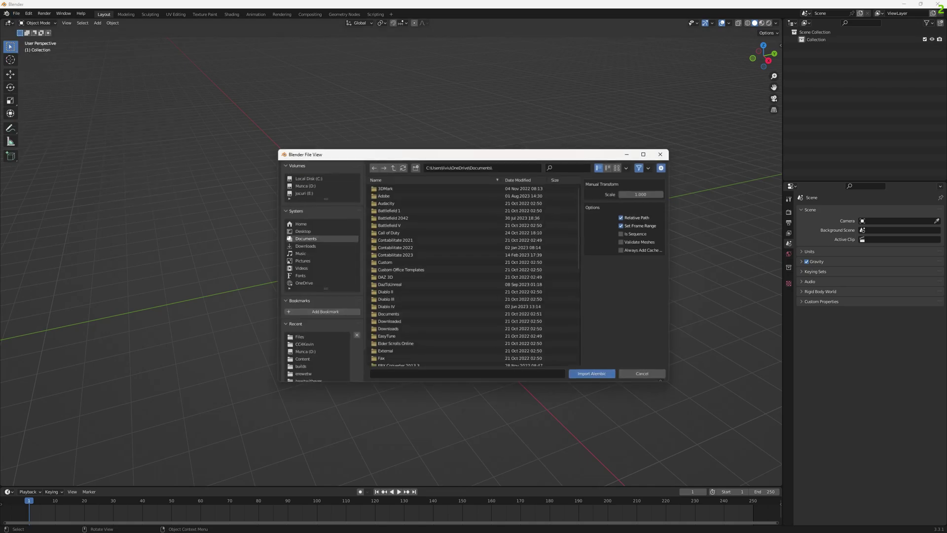
click(299, 337)
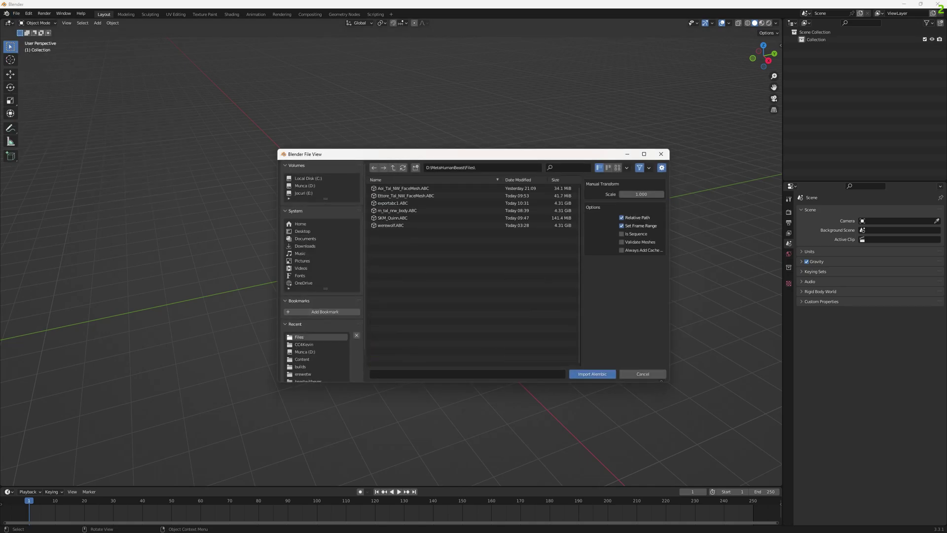
click(395, 203)
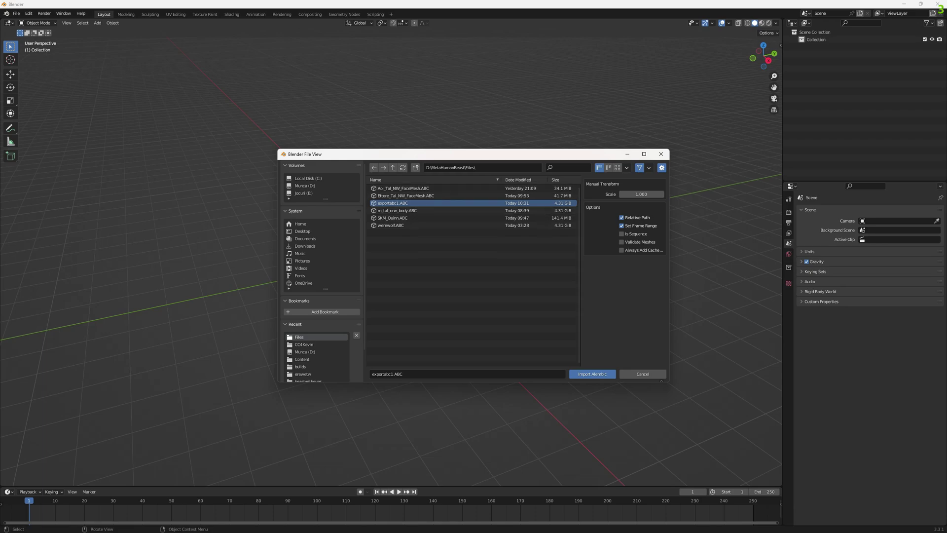
click(592, 374)
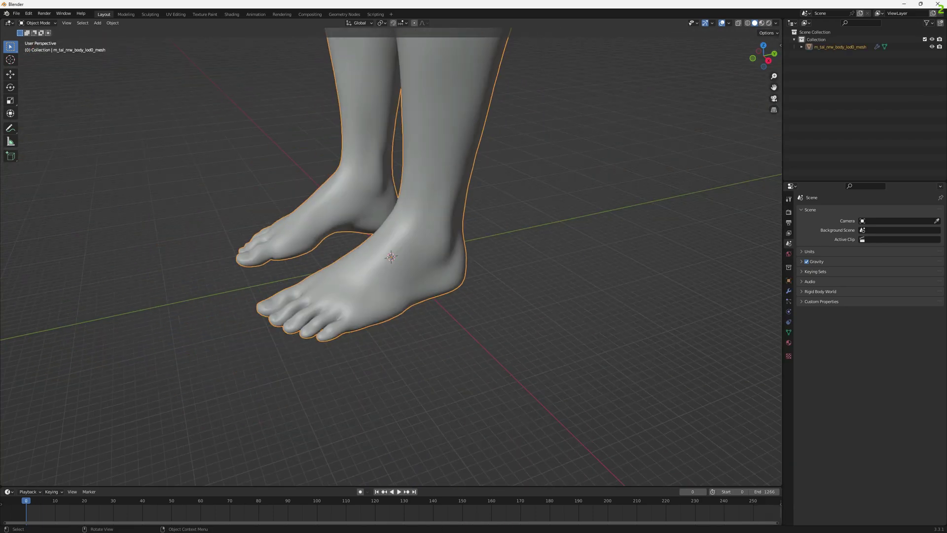
Play back the imported body animation with the whole figure in view, then stop it
scroll(392, 256, down, 8)
key(space)
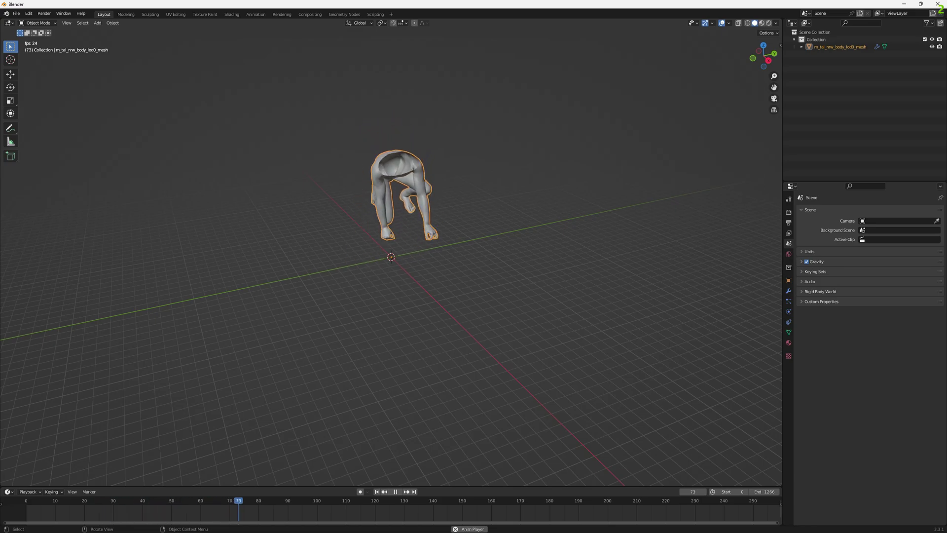
key(space)
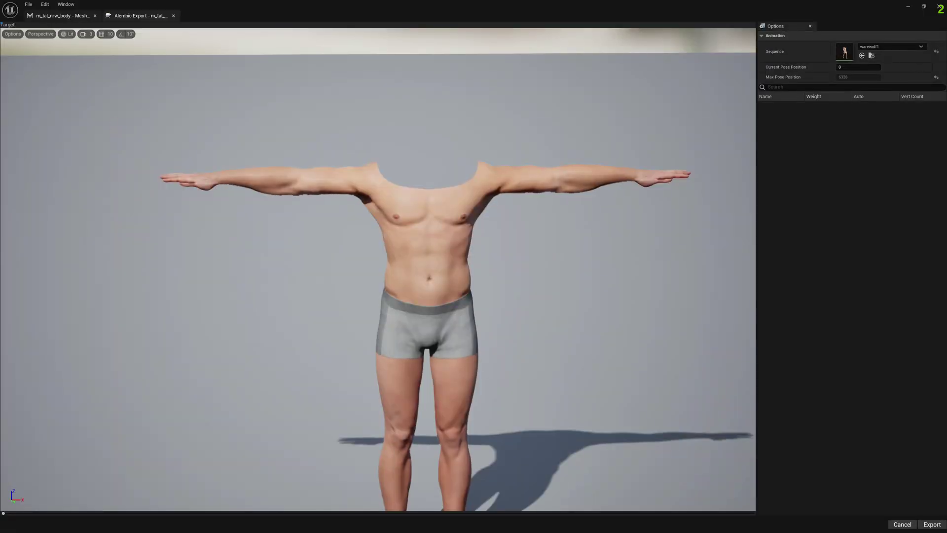
Return to the Mesh Morpher editor in Unreal and load the Ettore_Tal_NW_FaceMesh skeletal mesh
click(59, 15)
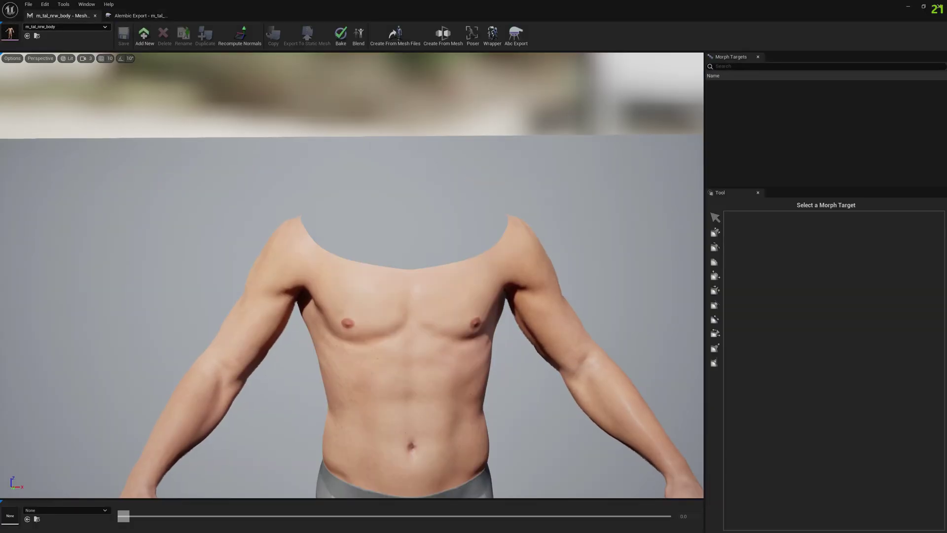
click(65, 26)
text(ett)
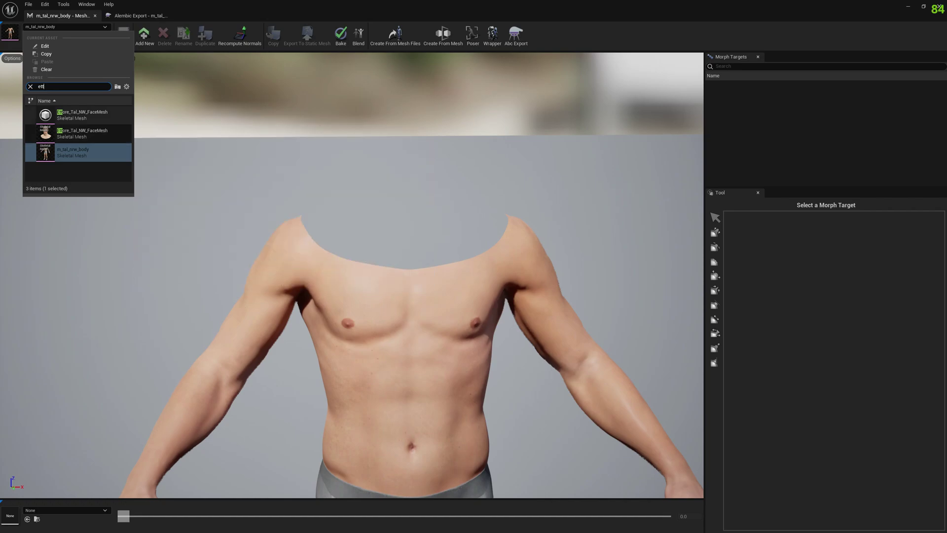
click(82, 131)
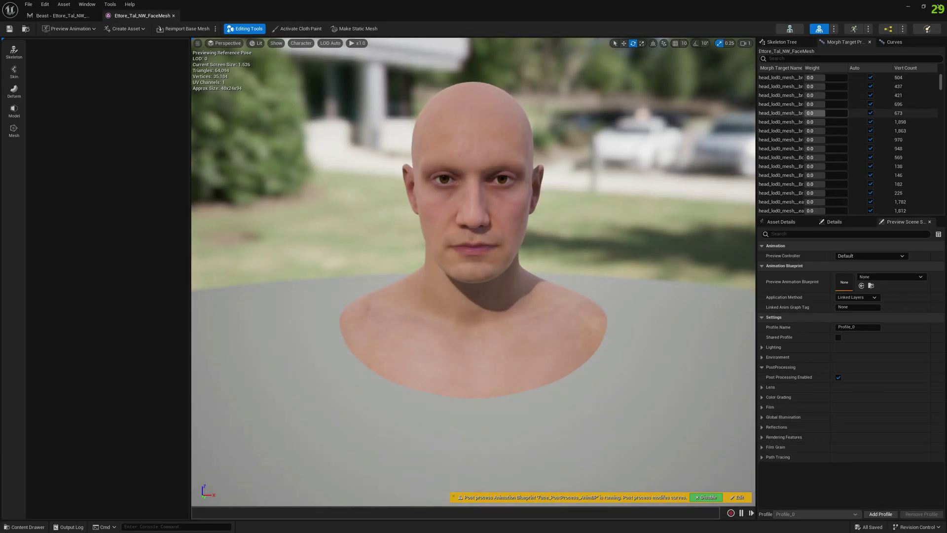
click(890, 277)
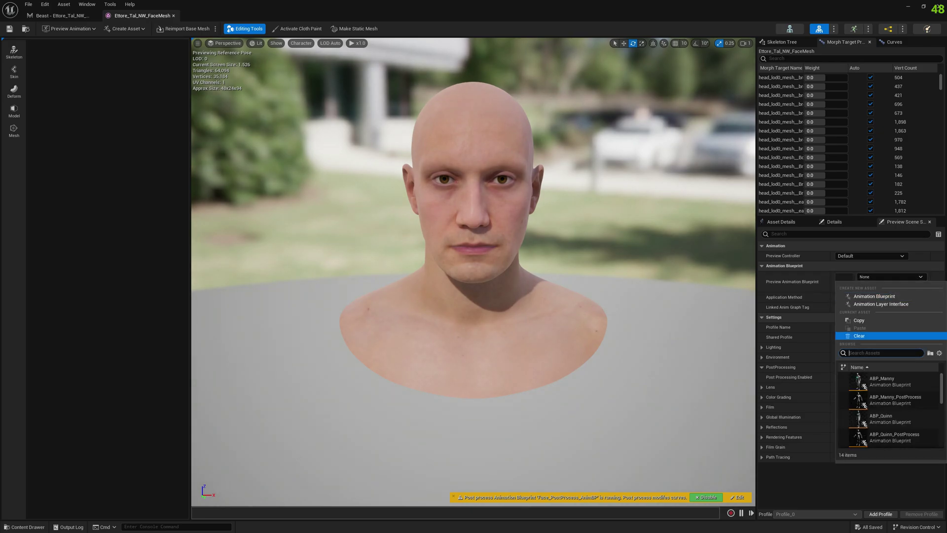
text(ark)
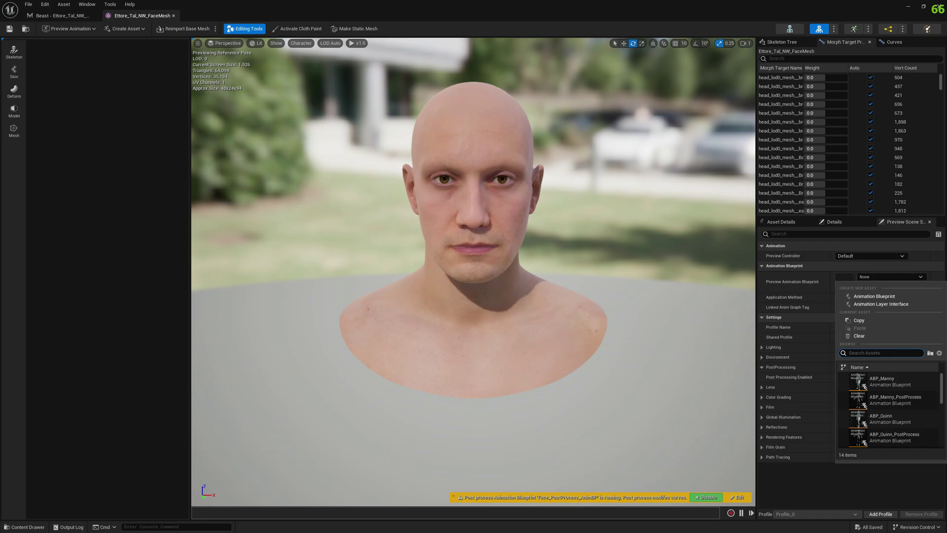
click(888, 277)
Set the face mesh's preview controller to Use Specific Animation with the mh_arkit_mapping_anim sequence
click(871, 256)
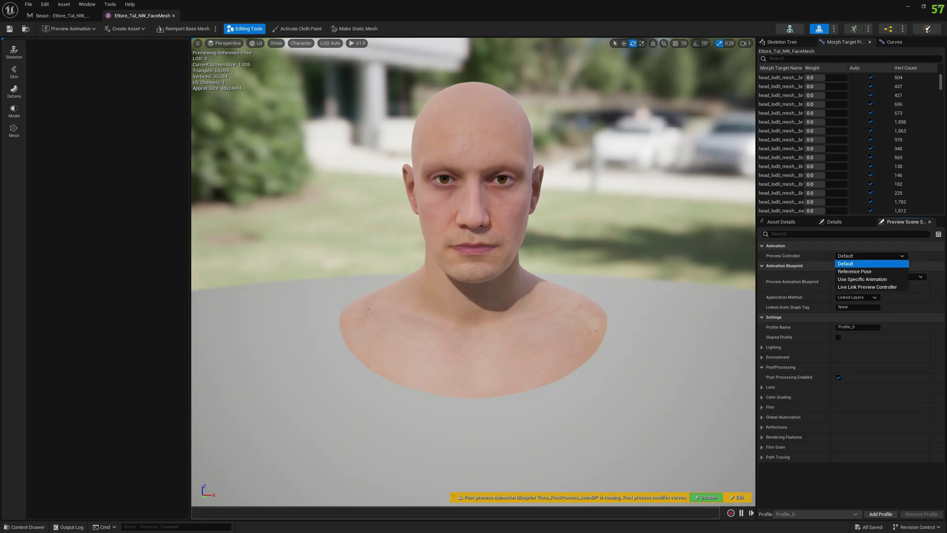
click(861, 276)
click(890, 267)
text(arkit)
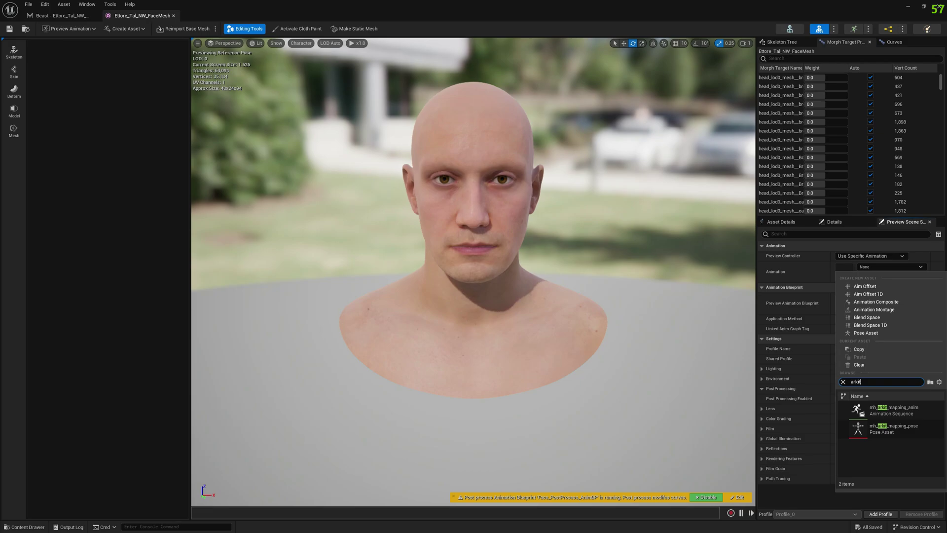
click(894, 411)
click(862, 275)
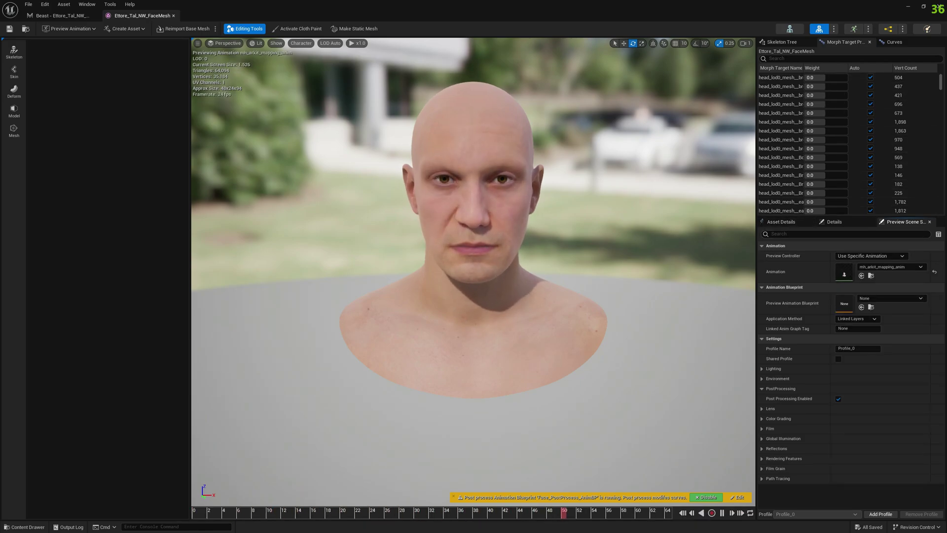
Set the Beast morph target's weight to 1 and scrub through the preview animation
drag(941, 84, 941, 209)
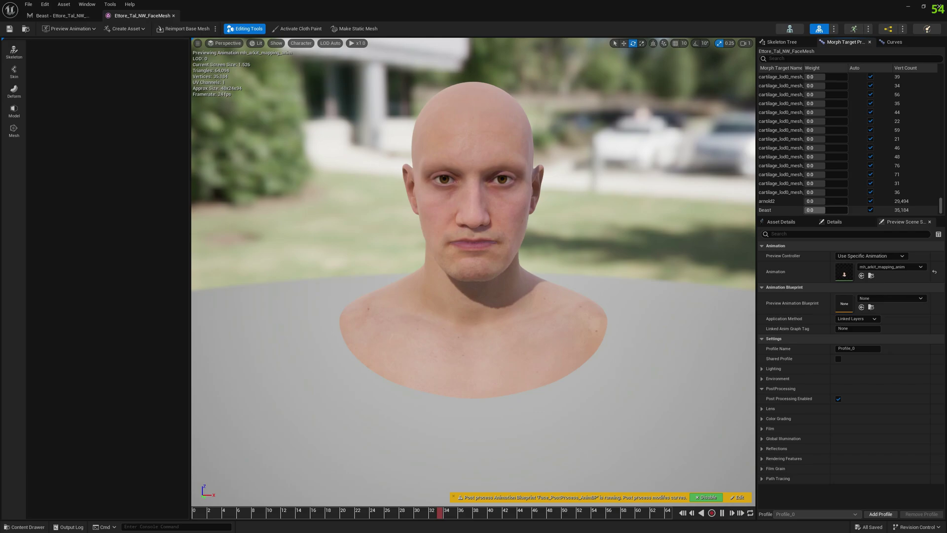
click(819, 210)
text(1)
key(Return)
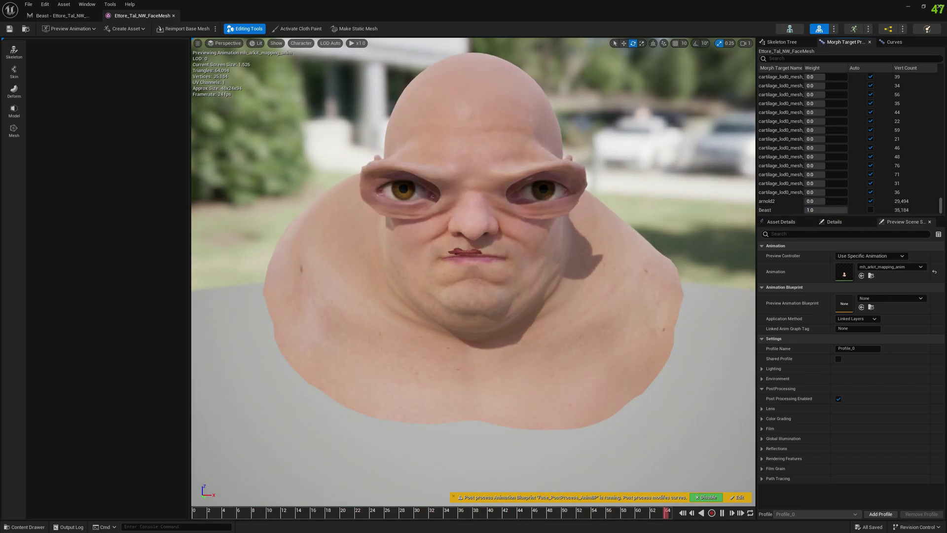
click(561, 513)
drag(561, 513, 422, 513)
Start an Alembic export of the face mesh from Mesh Morpher and assign the mh_arkit_mapping_anim sequence
click(60, 16)
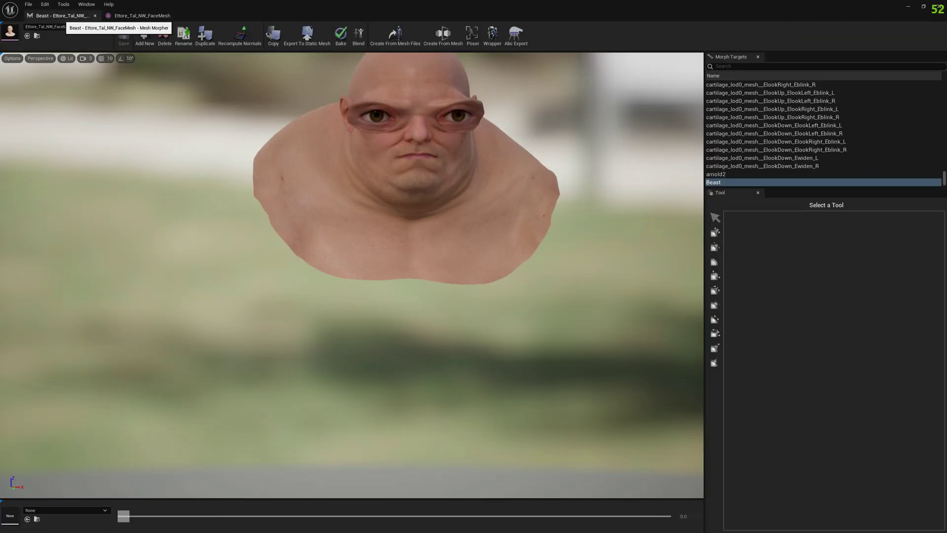
right_drag(420, 197, 412, 170)
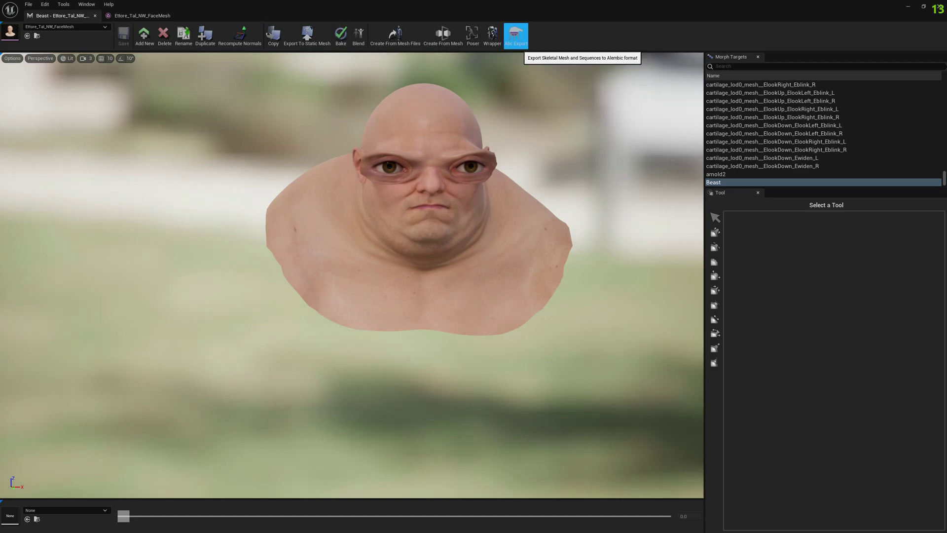
click(516, 36)
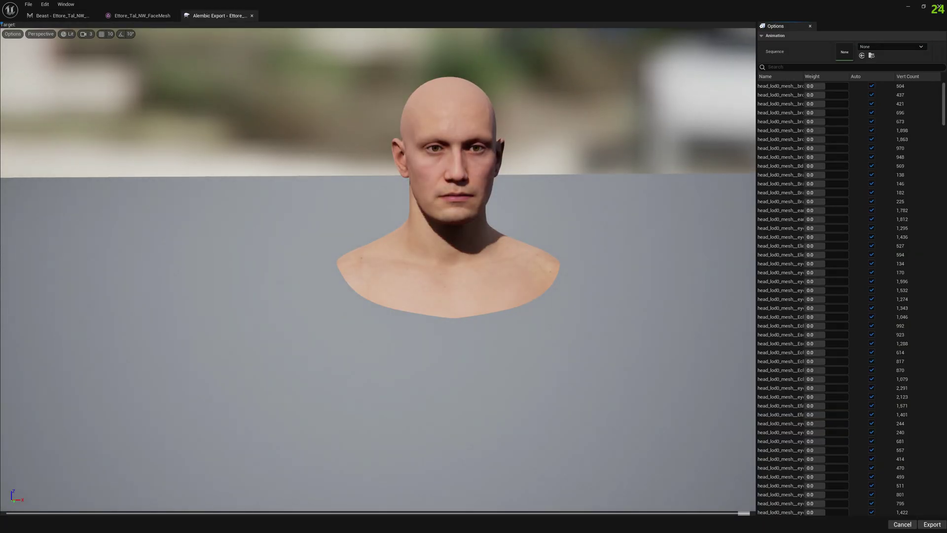
click(891, 46)
text(ar)
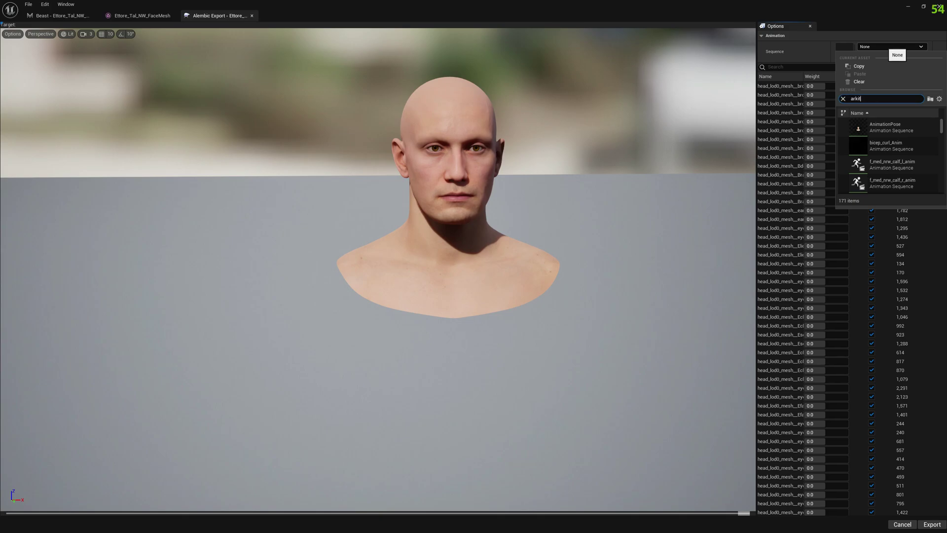
text(kit)
click(888, 127)
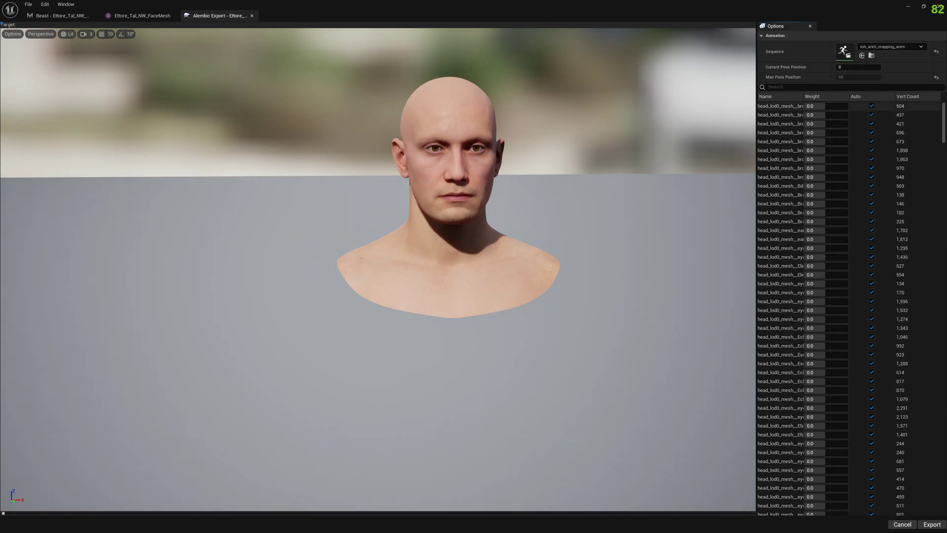
Set the Beast morph target's weight to 1.0 in the Alembic export options
drag(943, 123, 944, 498)
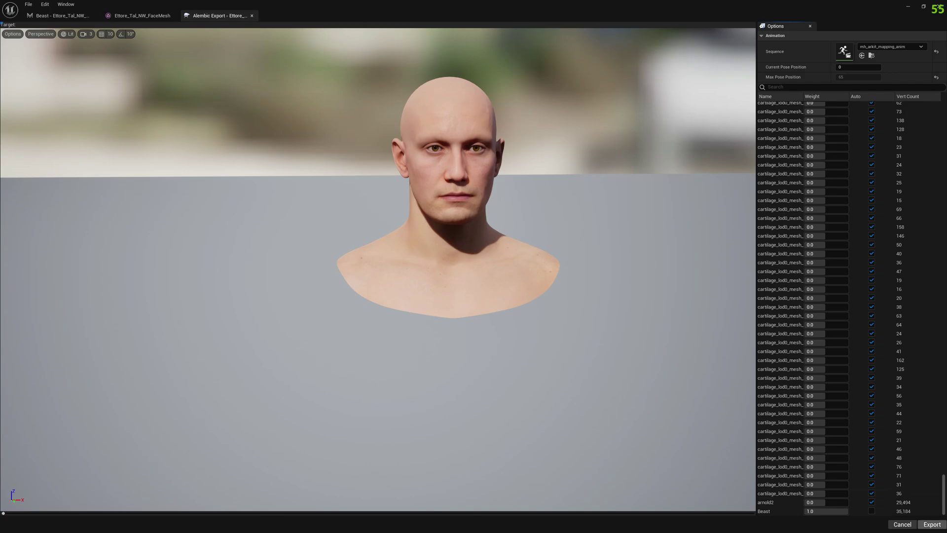
Export the face mesh as exportabc2.ABC into the MetaHumanBeast Files folder and dismiss the completion message
click(933, 524)
click(91, 82)
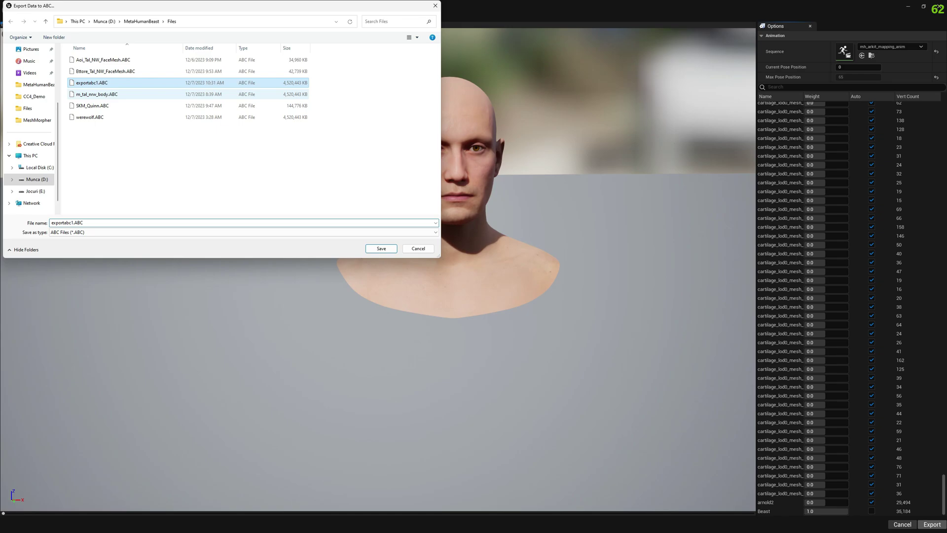
click(72, 223)
click(71, 223)
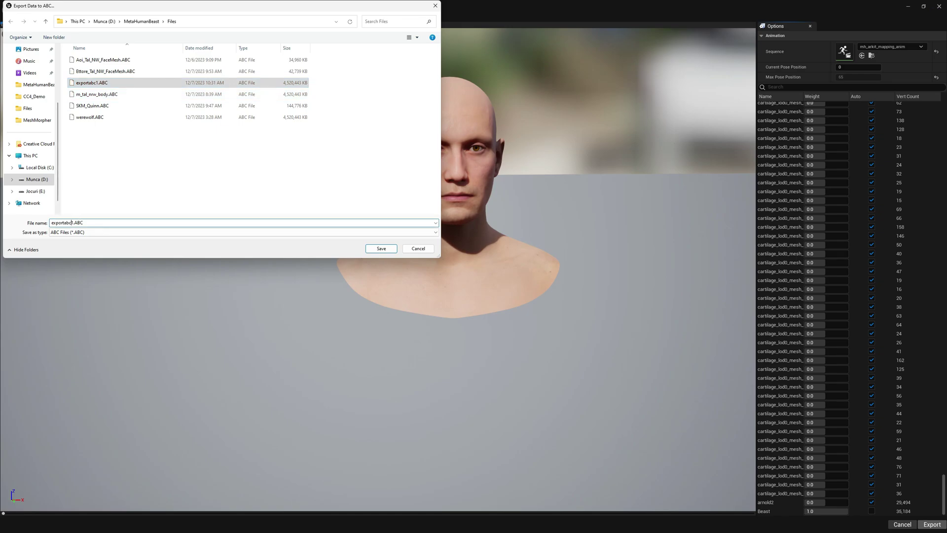
key(Delete)
key(Return)
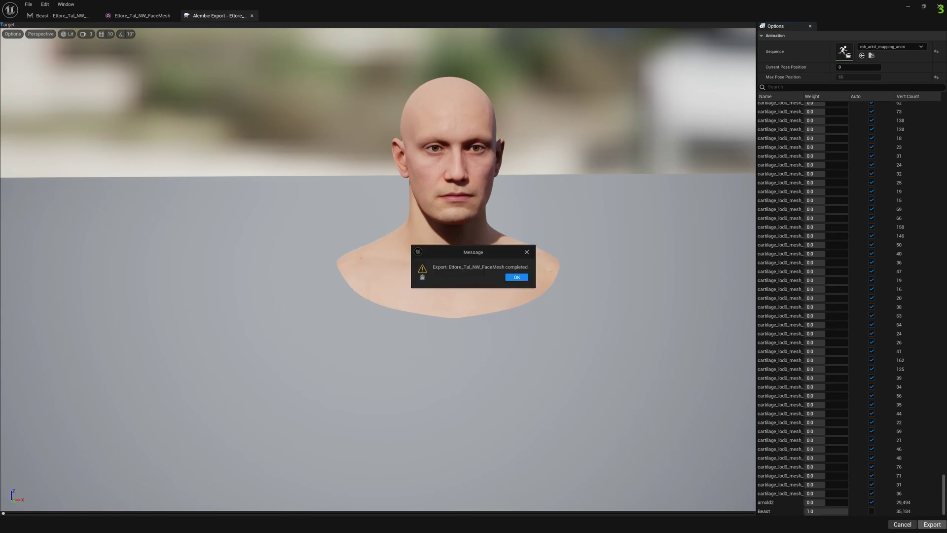
key(Return)
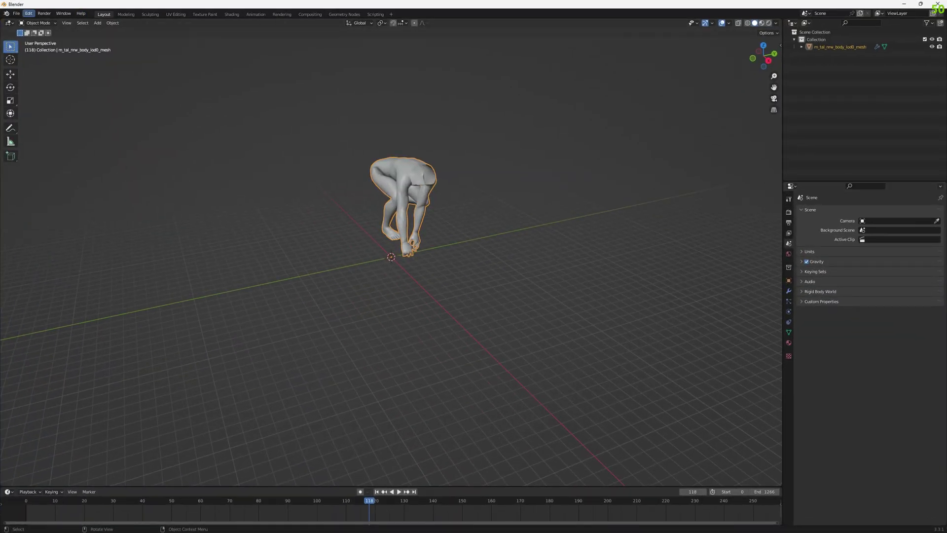
Switch to Blender and start a new file, discarding the unsaved changes to the body scene
click(16, 13)
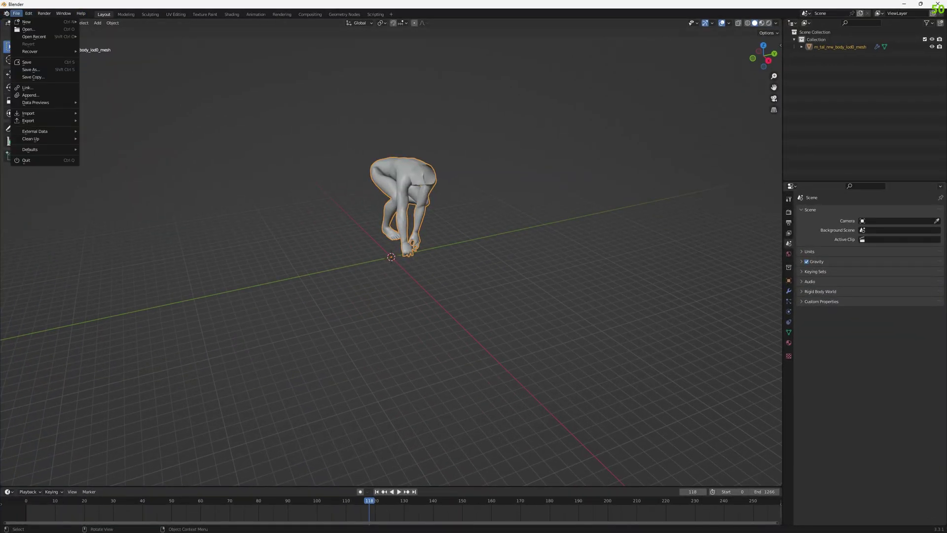
mouse_move(26, 21)
click(98, 21)
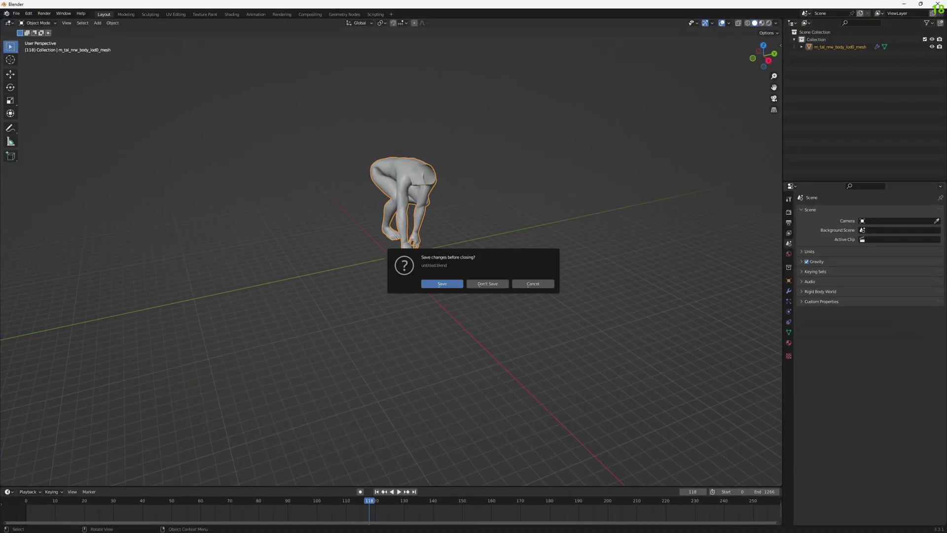
click(480, 284)
Import the Alembic file exportabc2.ABC from the MetaHumanBeast Files folder with the default import options
click(16, 13)
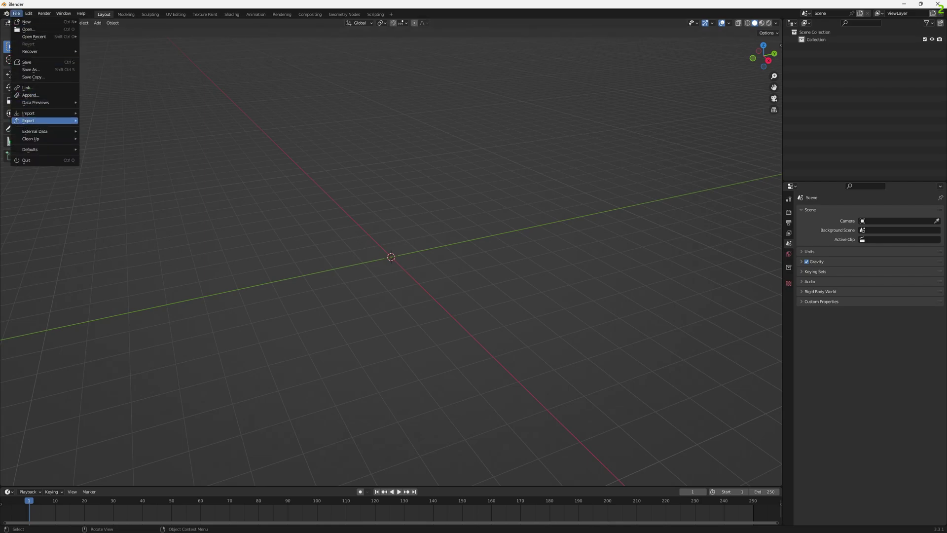
mouse_move(28, 113)
click(104, 120)
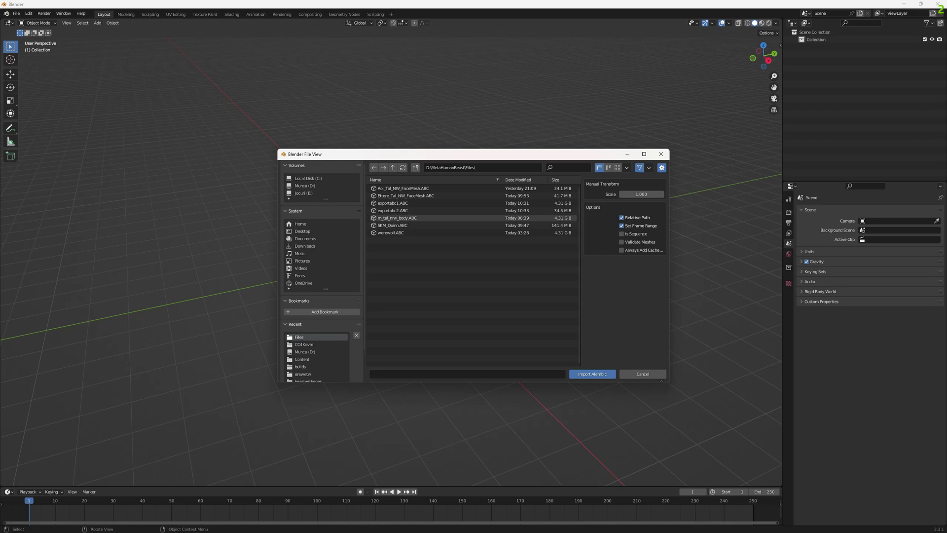
click(405, 211)
click(593, 374)
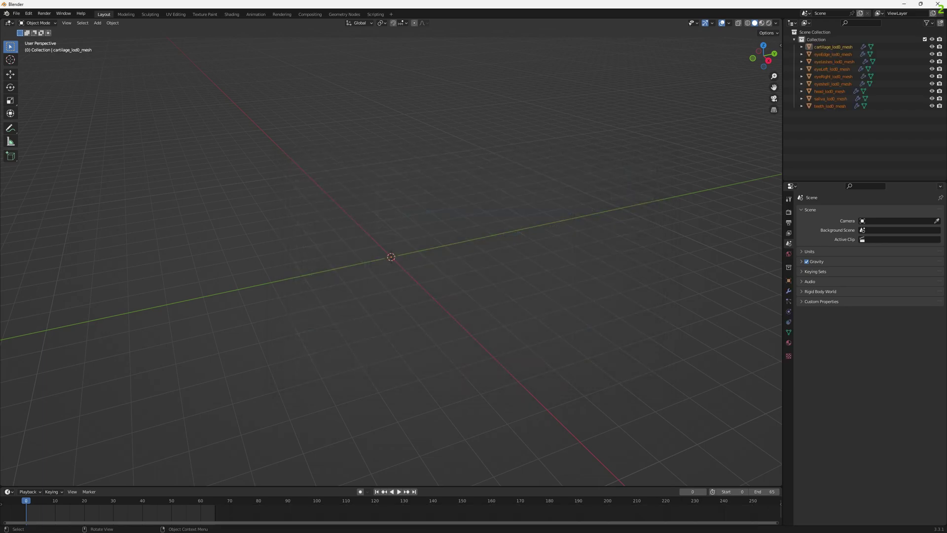
Play the imported face animation and examine the head up close from the front
scroll(391, 257, down, 4)
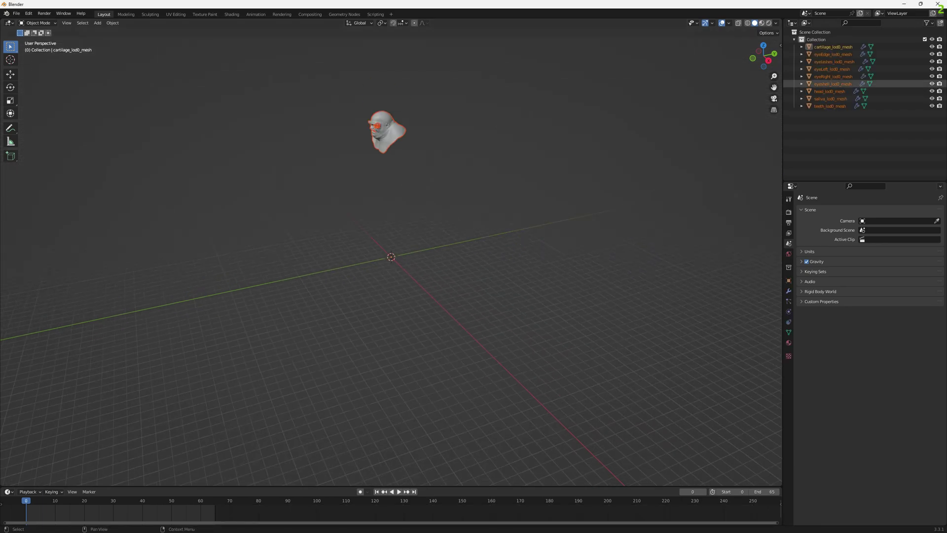
drag(775, 87, 291, 117)
scroll(404, 237, up, 5)
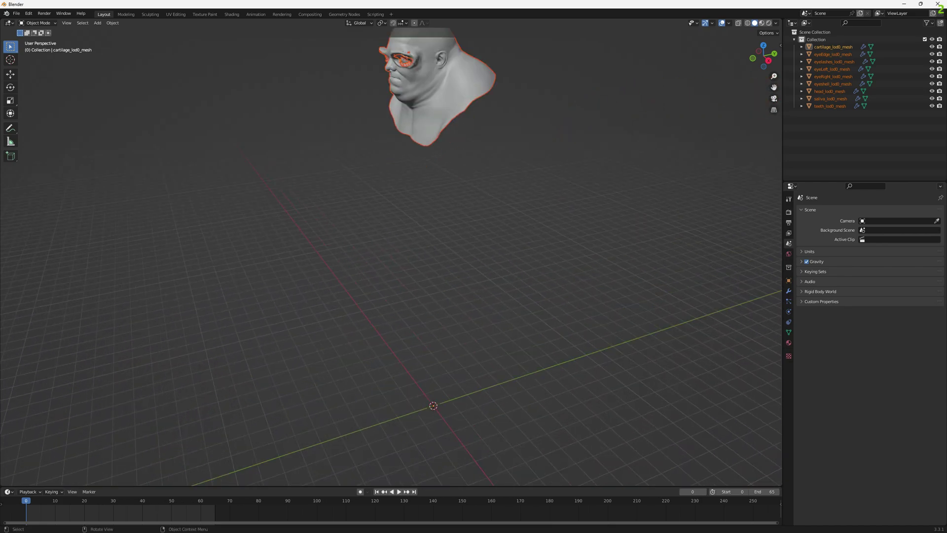
drag(764, 56, 847, 53)
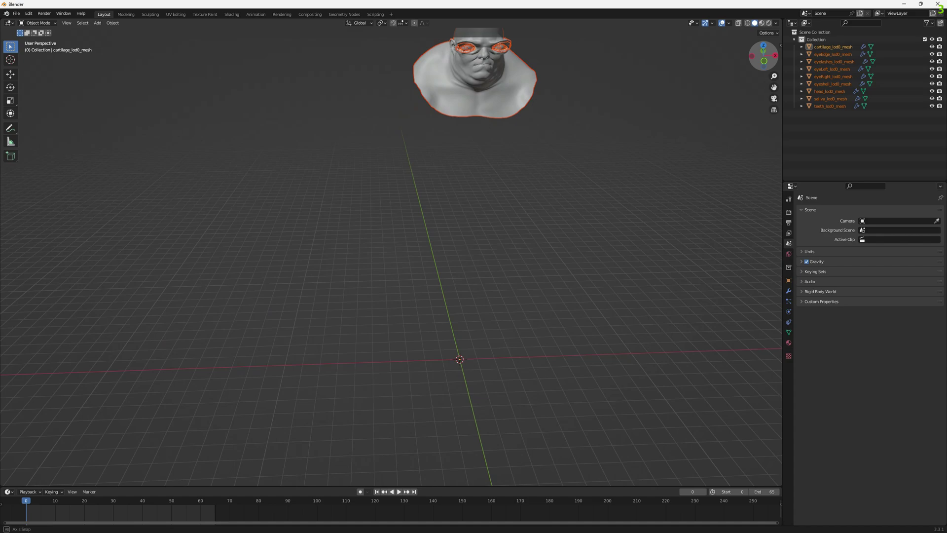
drag(774, 87, 727, 165)
key(space)
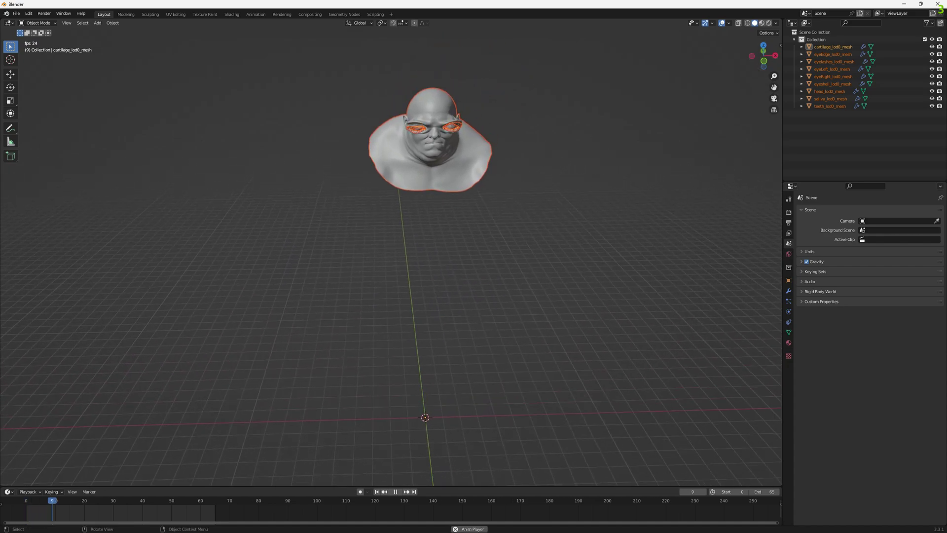
scroll(391, 256, up, 3)
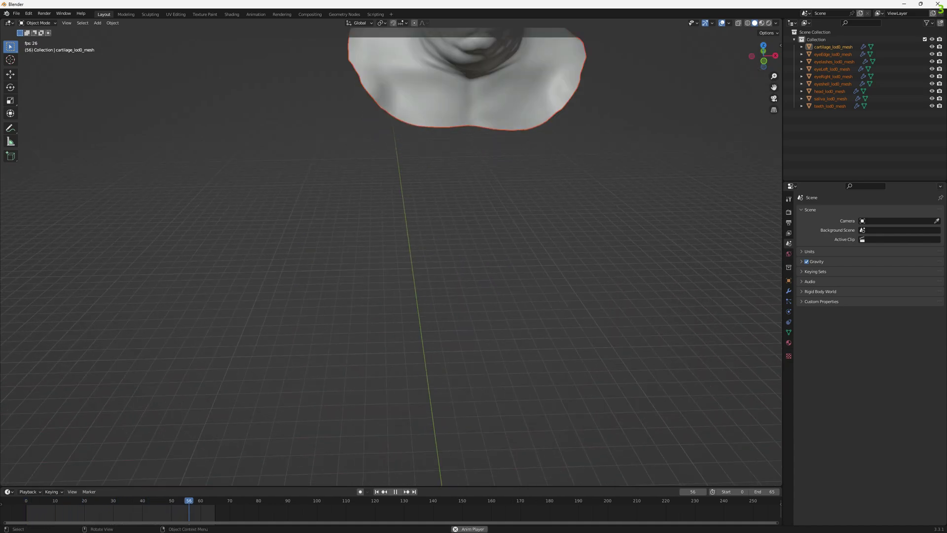
drag(774, 88, 742, 196)
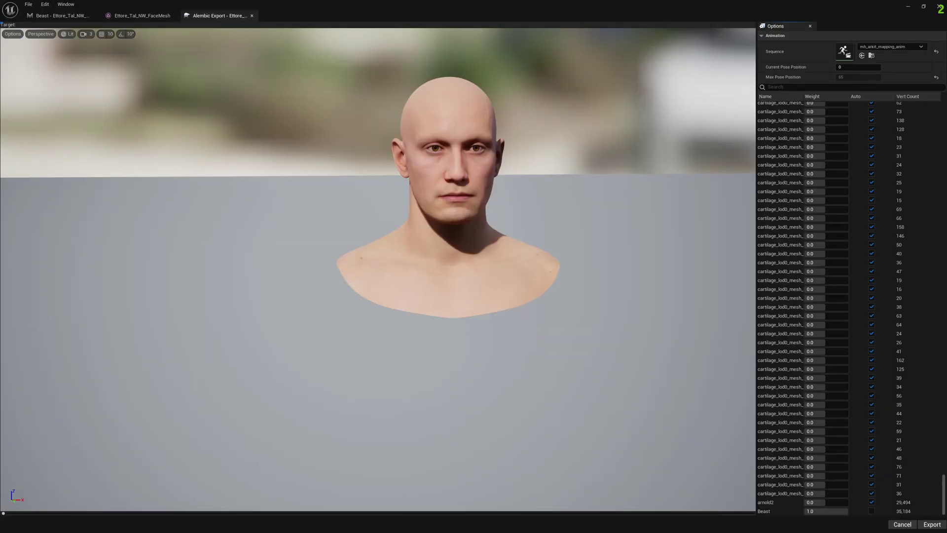
Return to Unreal Editor and view the face mesh's preview, ending on its Beast morph target in Mesh Morpher
click(142, 15)
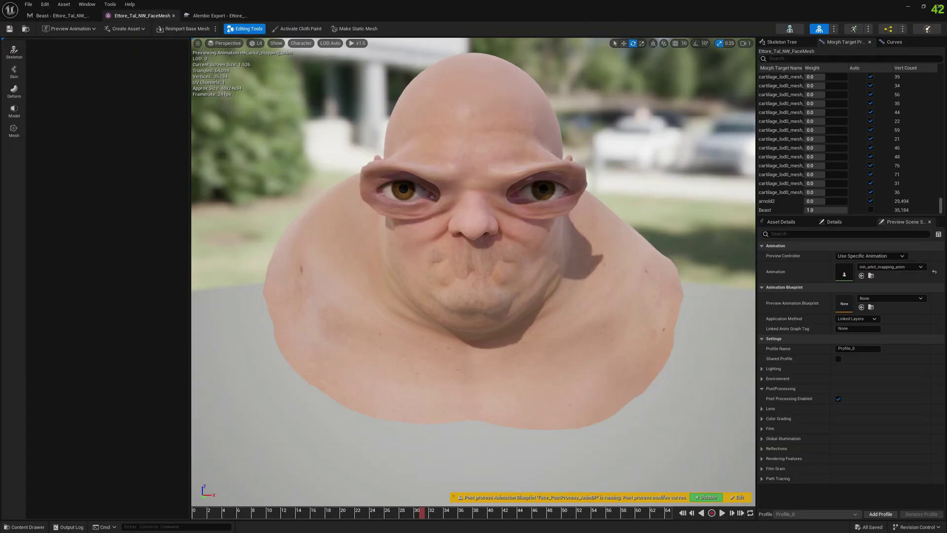
click(61, 16)
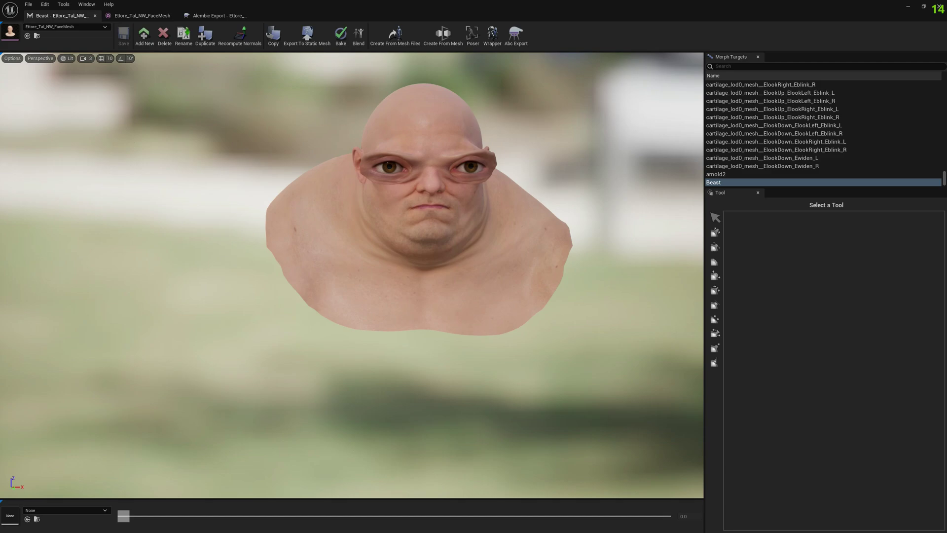